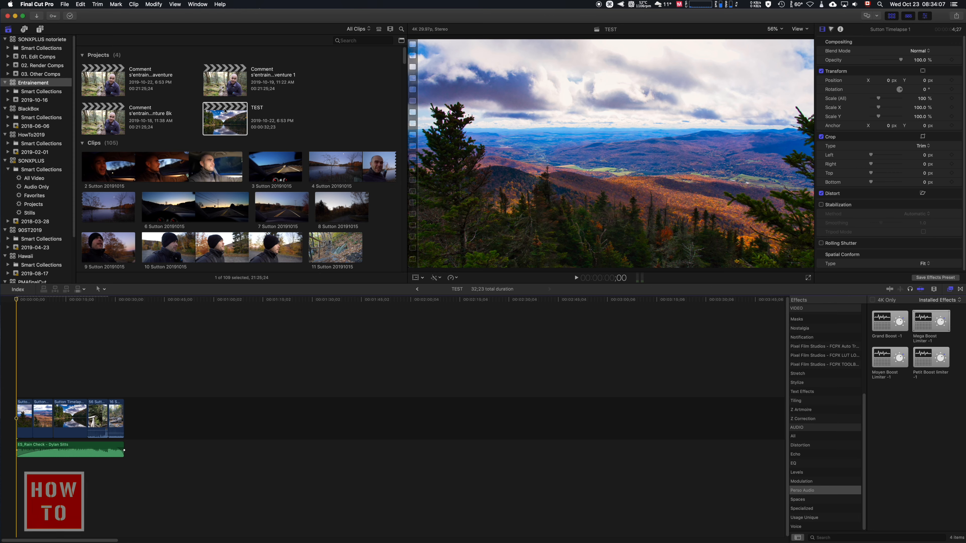
- Select the TEST project and open the Export File sharing options for it
left_click(242, 118)
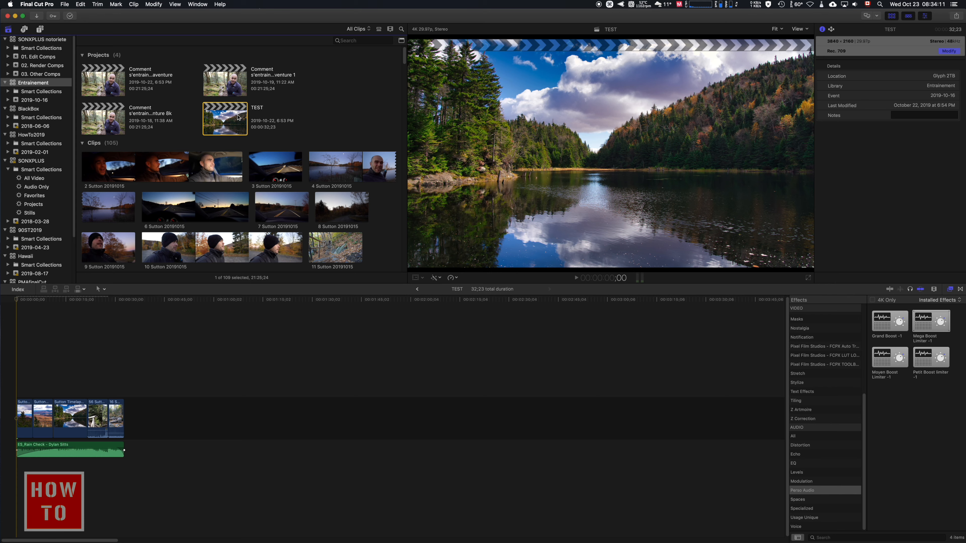
left_click(71, 7)
mouse_move(148, 94)
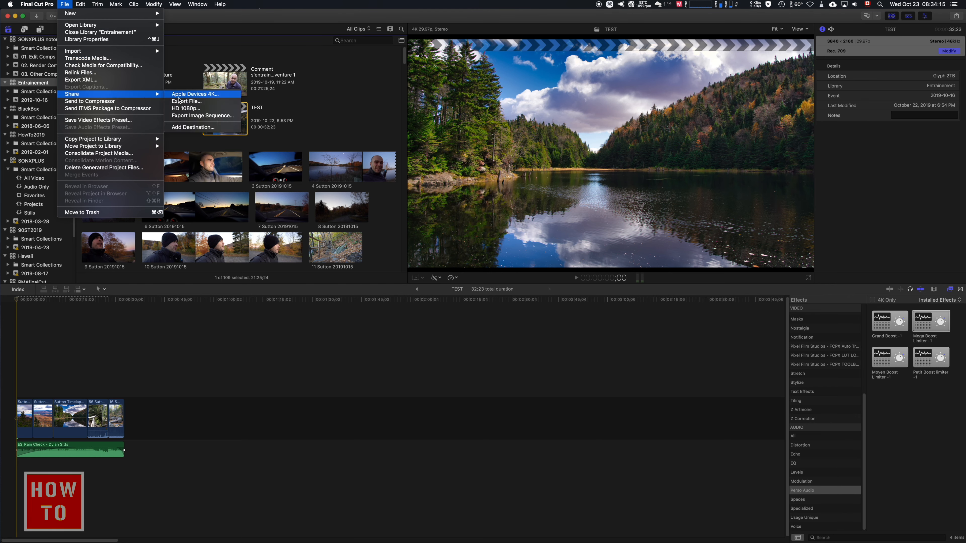
left_click(205, 102)
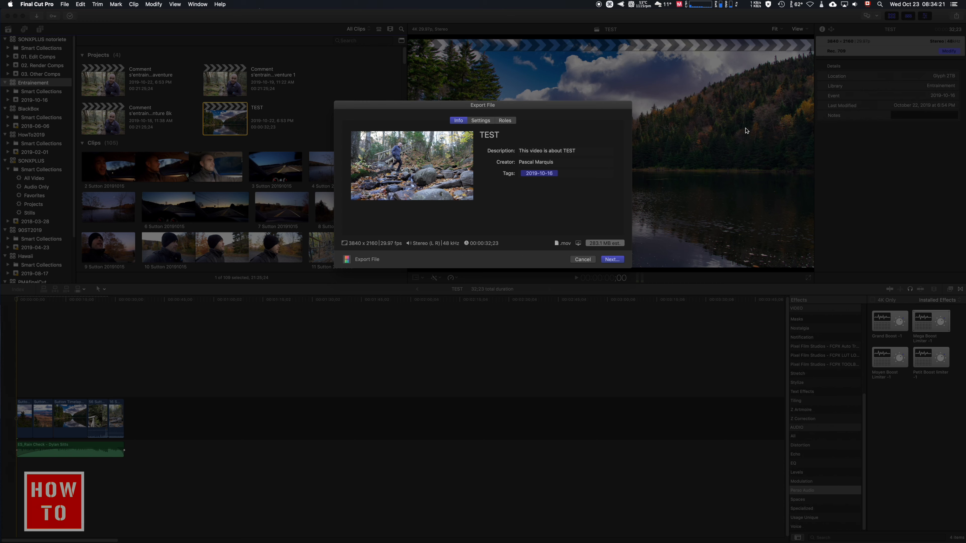
- Replace the title in the export information with titre
left_click(517, 136)
key("super+a")
type("titre")
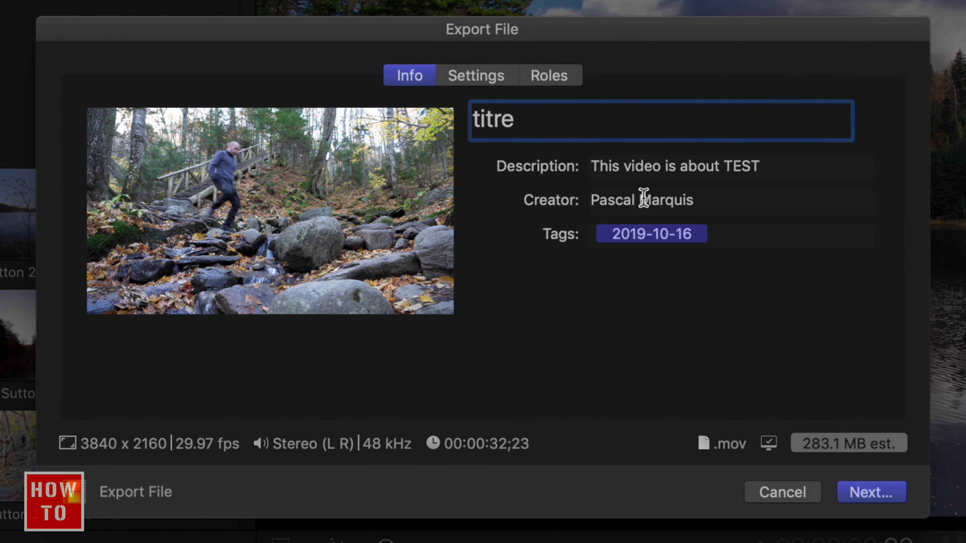
- Show the export settings and review the available formats, keeping Video and Audio
left_click(482, 78)
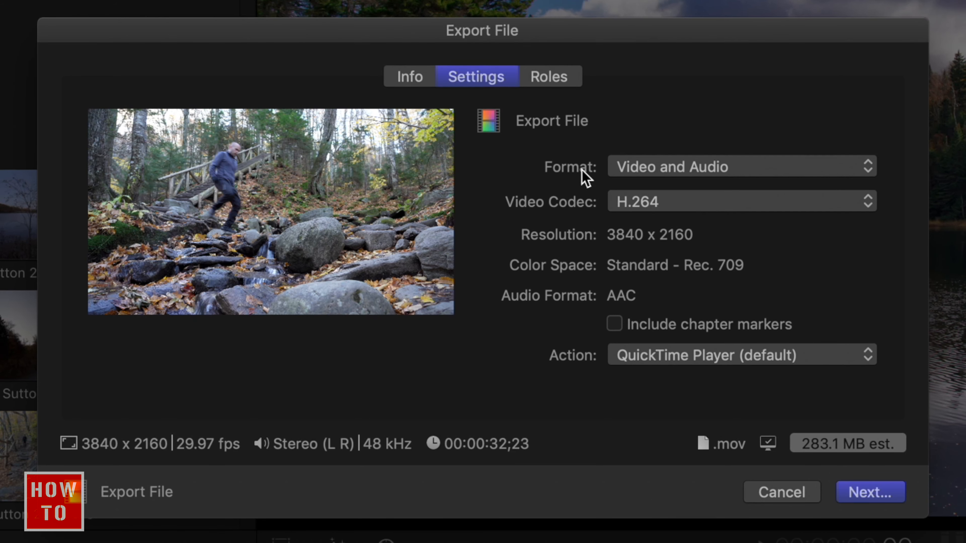
left_click(655, 177)
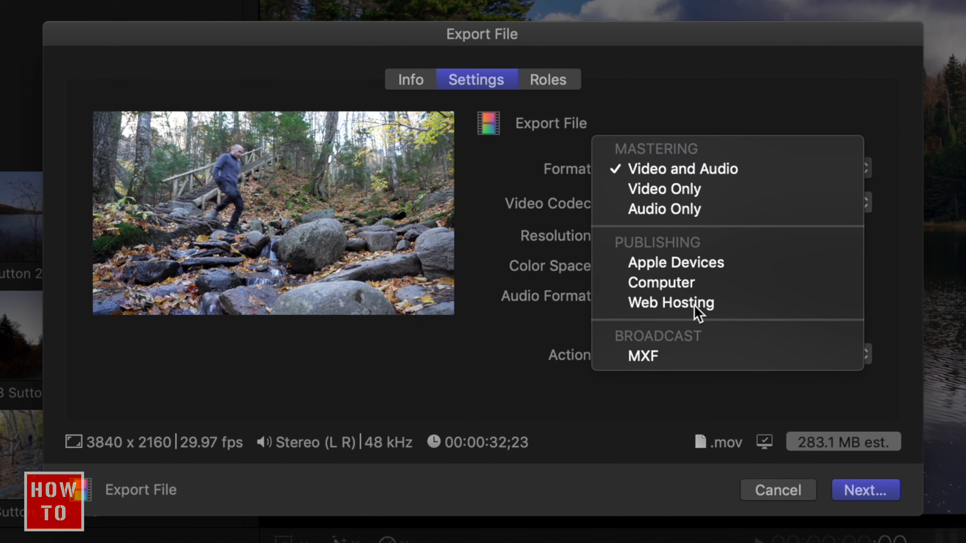
left_click(654, 103)
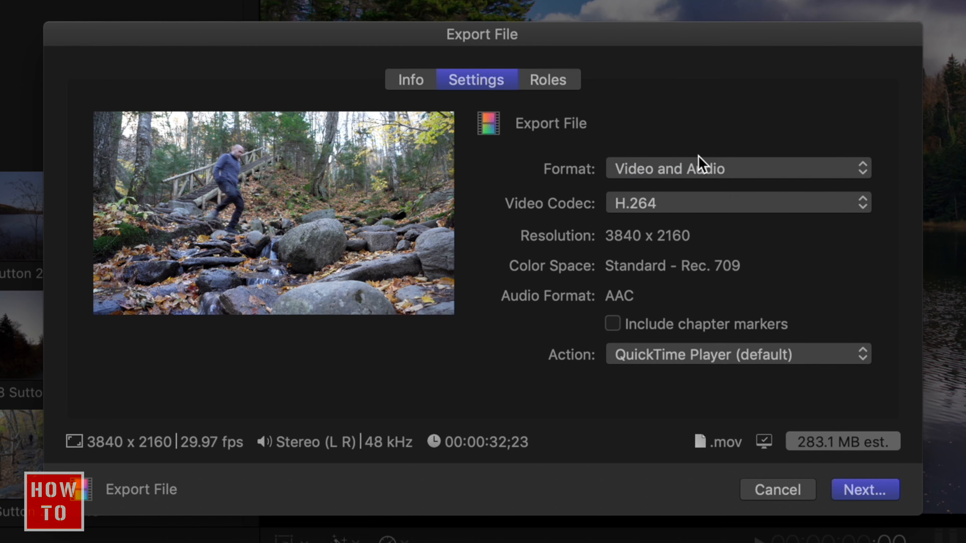
- Try Apple ProRes 422 LT as the video codec, and switch back to H.264
left_click(703, 205)
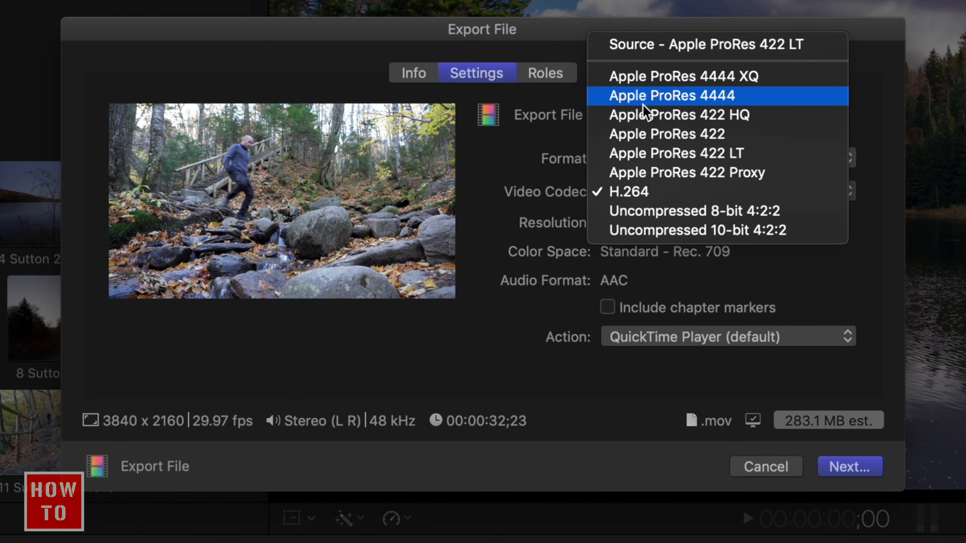
left_click(650, 160)
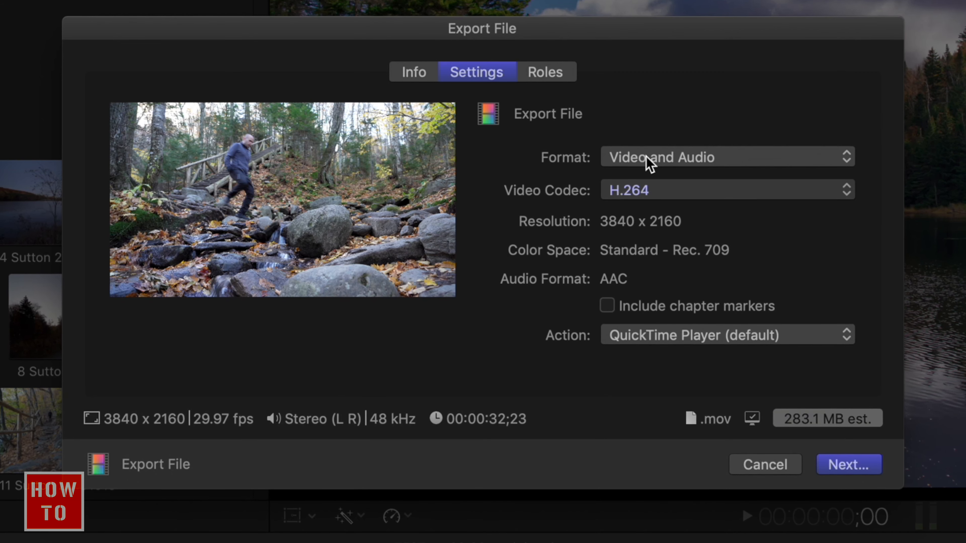
left_click(702, 196)
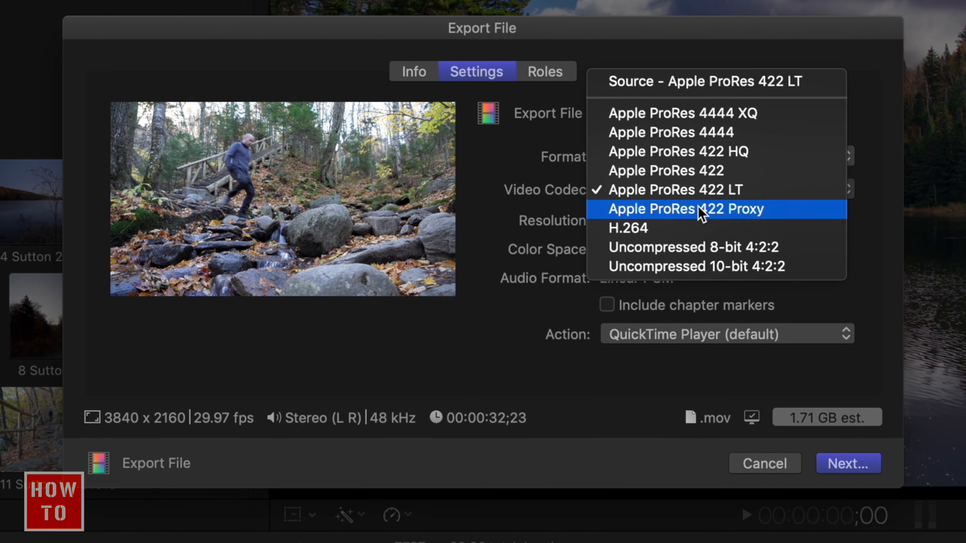
left_click(697, 228)
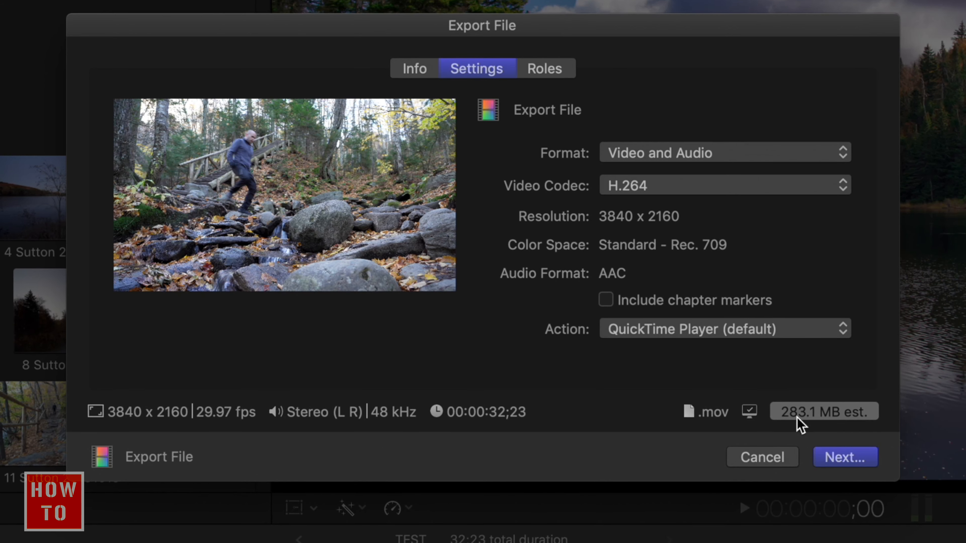
- Try the Apple ProRes 422 LT, Apple ProRes 422 and Apple ProRes 4444 XQ codecs to compare estimated file sizes
left_click(720, 186)
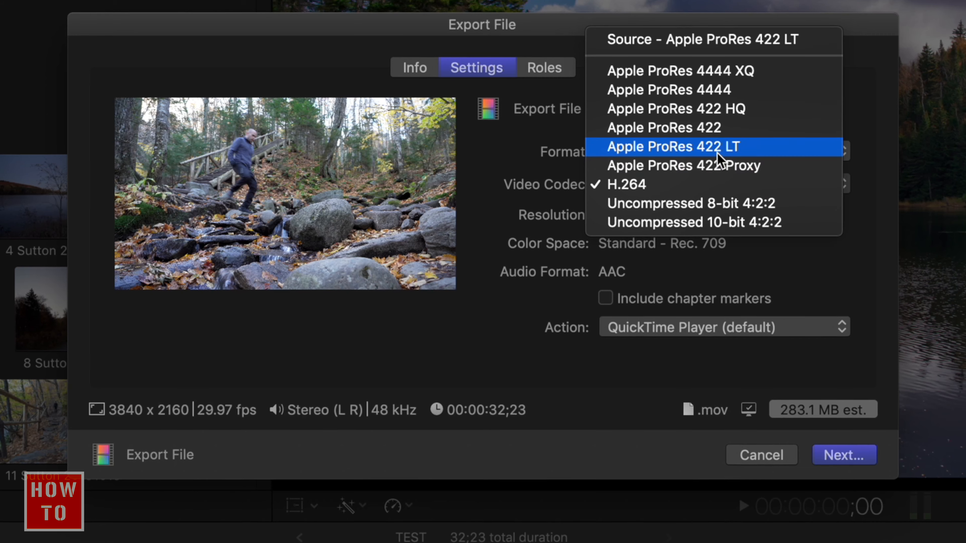
key("Escape")
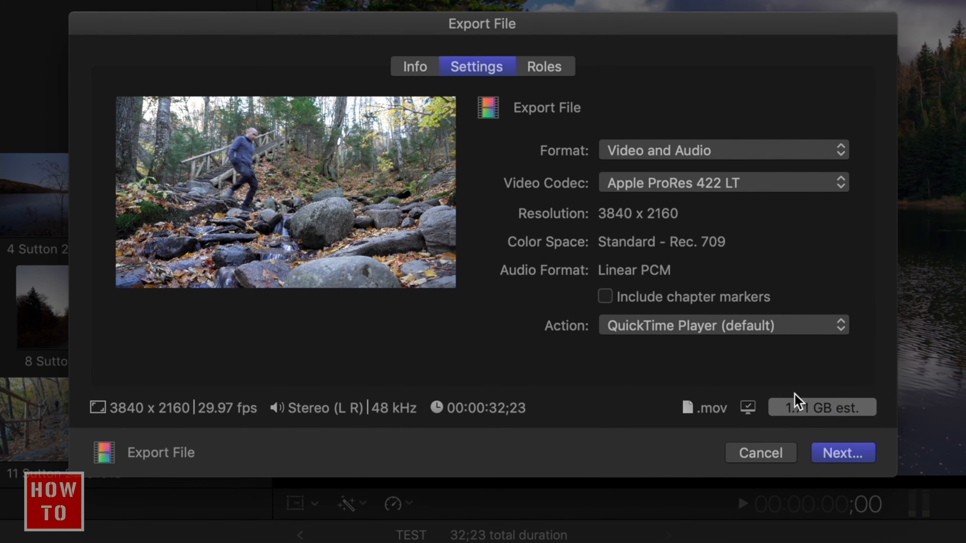
left_click(740, 185)
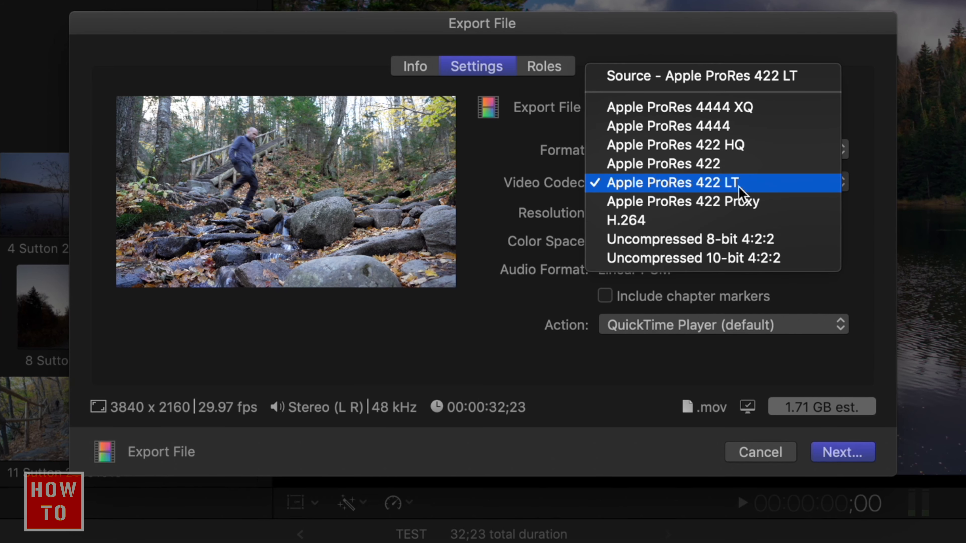
left_click(735, 167)
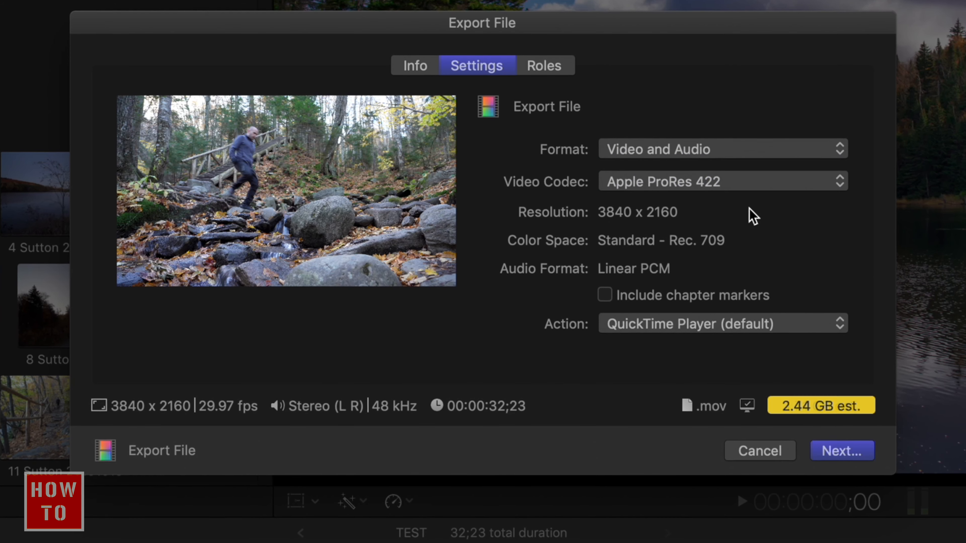
left_click(749, 184)
left_click(751, 130)
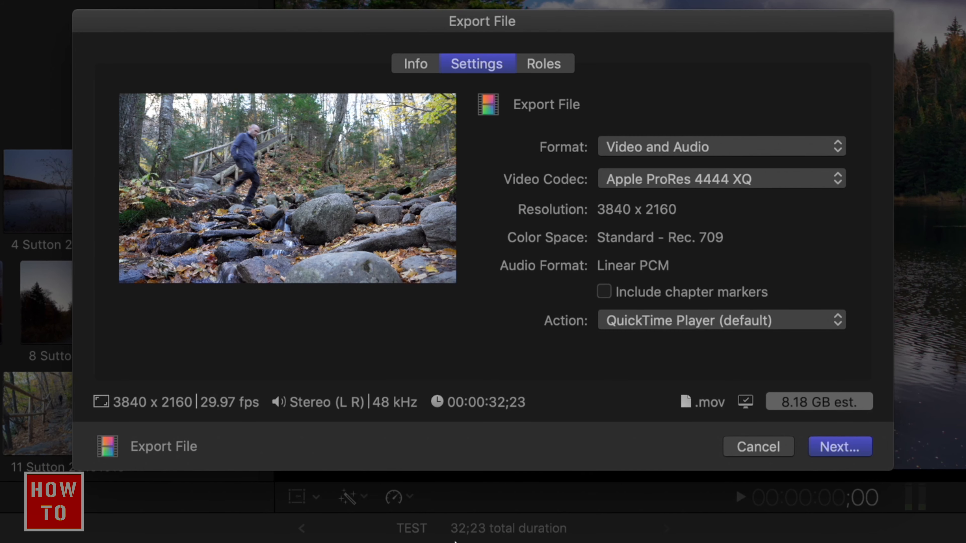
- Try the Uncompressed 10-bit 4:2:2 video codec, and return the codec to H.264
left_click(683, 179)
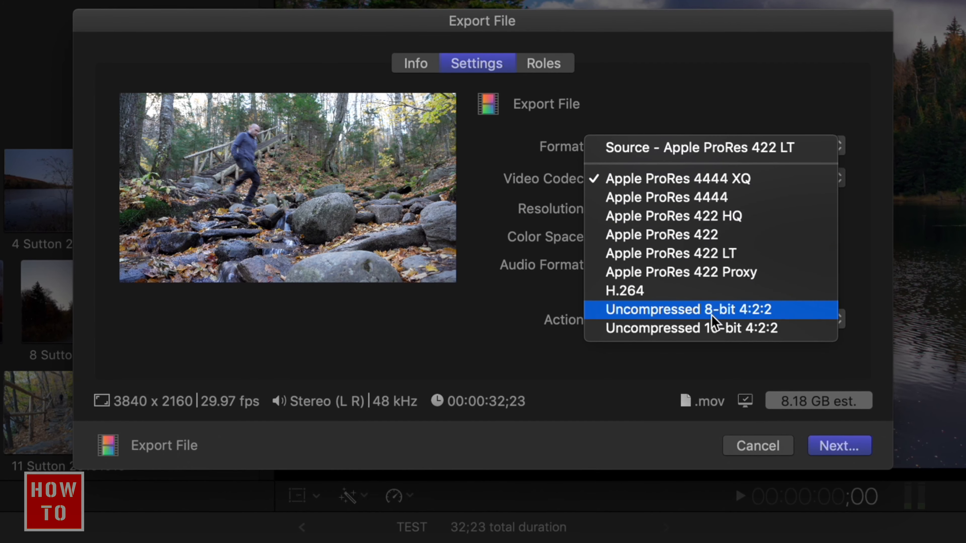
left_click(683, 334)
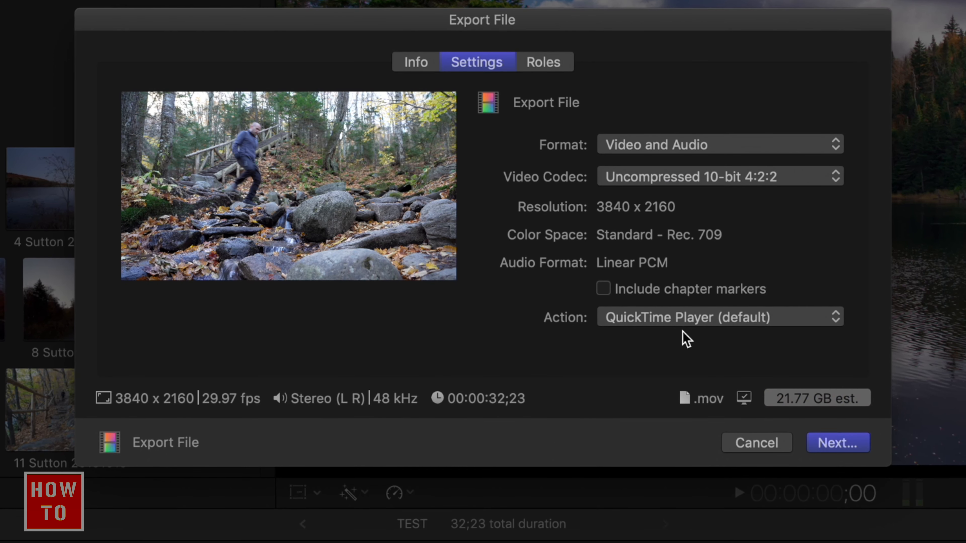
left_click(758, 178)
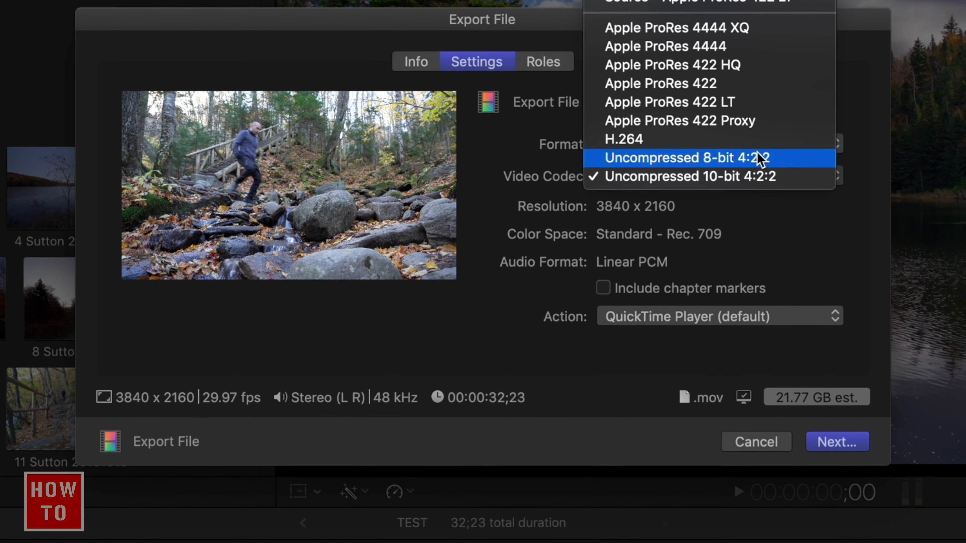
left_click(758, 144)
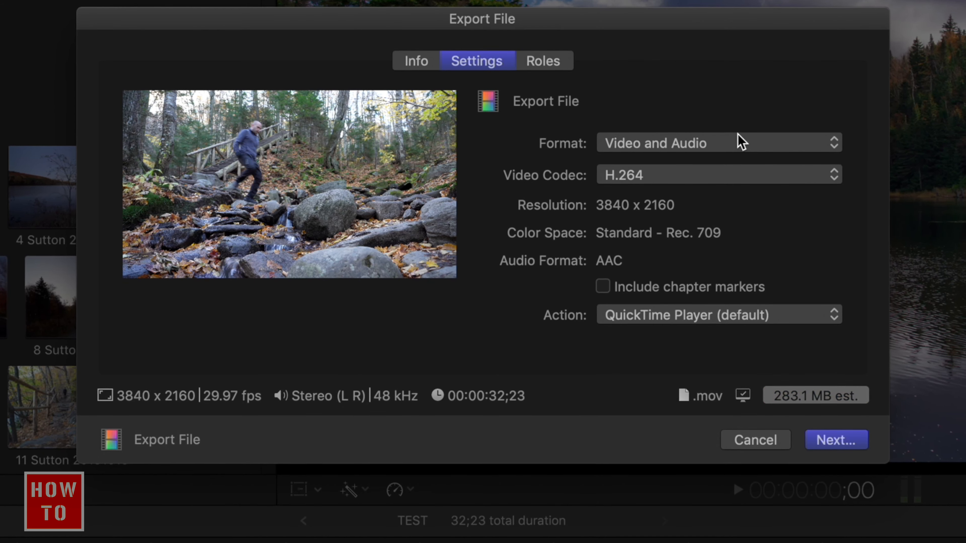
- Show the export's role settings and review the role output options, keeping QuickTime Movie
left_click(560, 63)
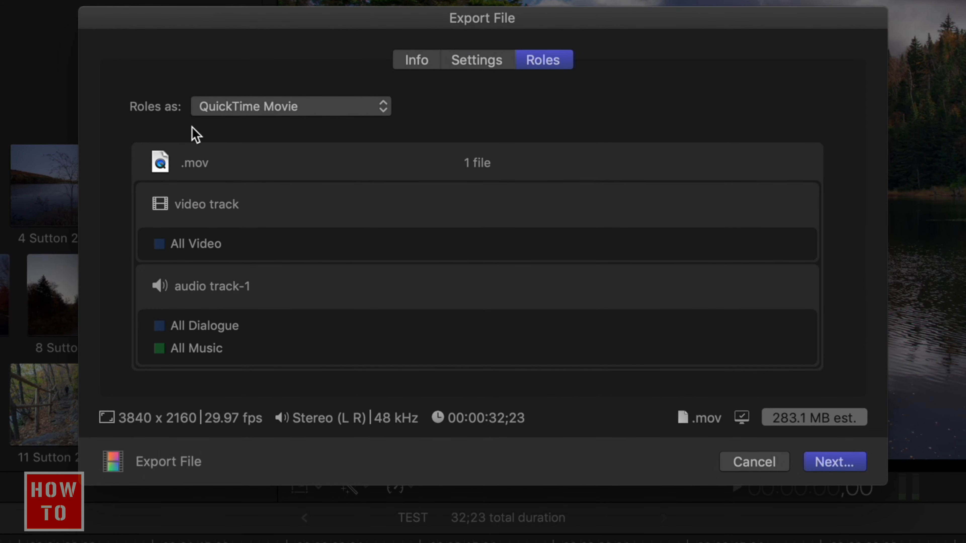
left_click(277, 110)
left_click(284, 70)
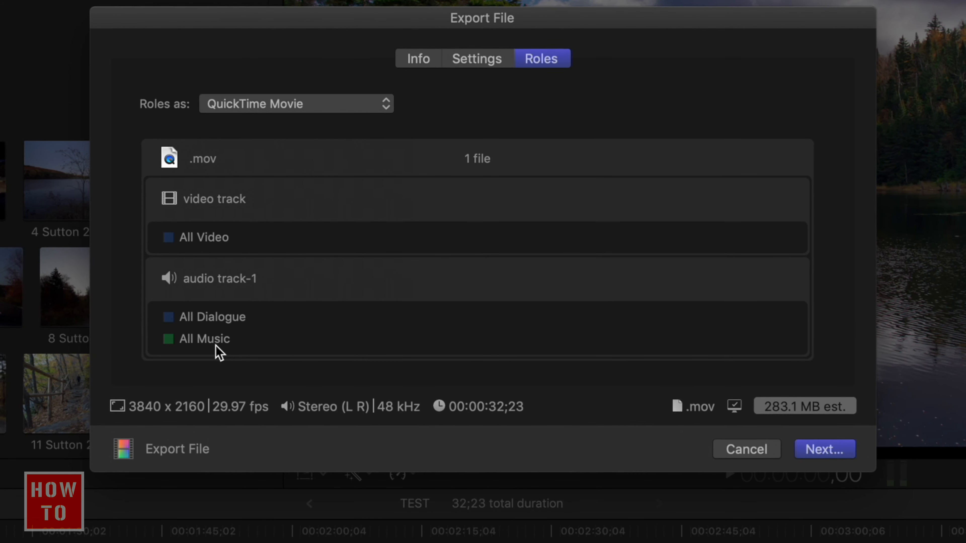
- Try exporting the roles as Multitrack QuickTime Movie, and switch back to QuickTime Movie
left_click(343, 106)
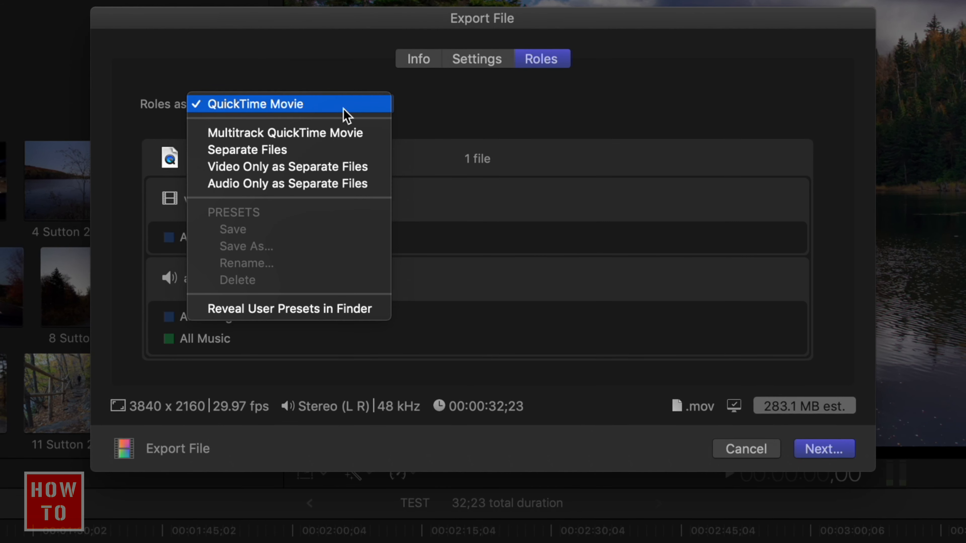
left_click(320, 132)
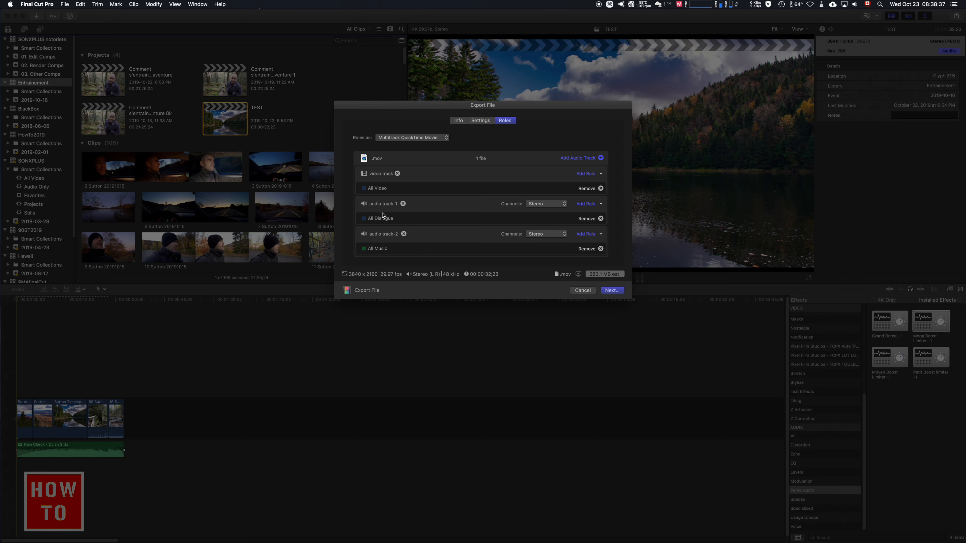
left_click(417, 138)
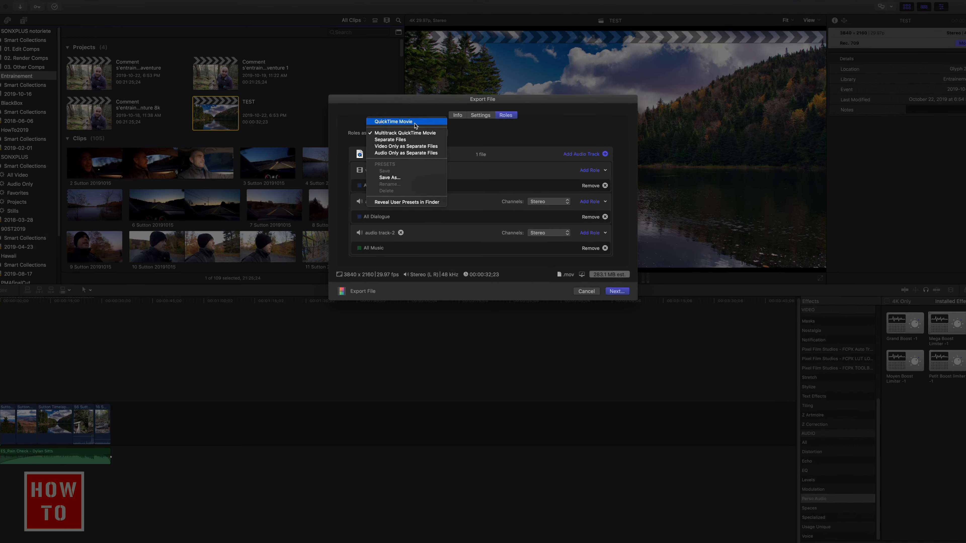
left_click(397, 99)
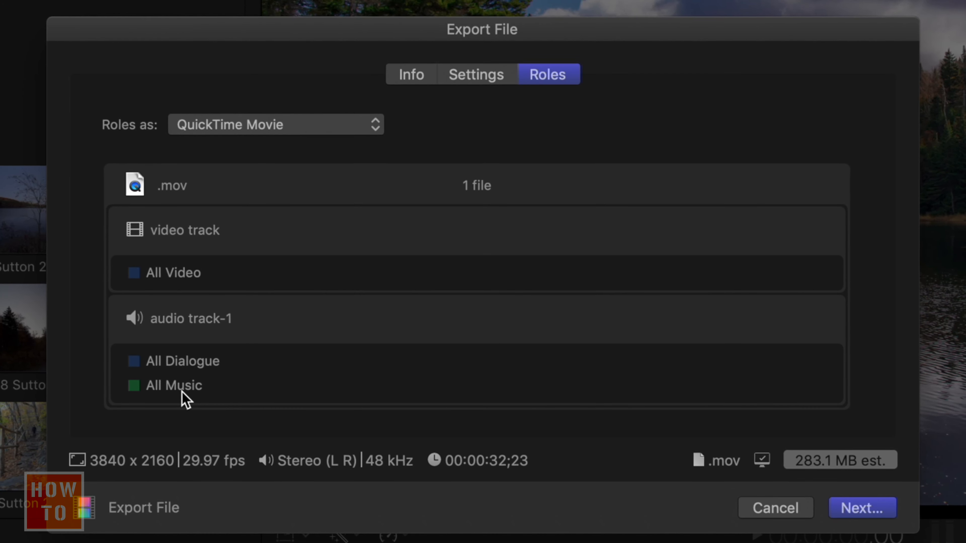
- Try exporting the roles as Separate Files and as Multitrack QuickTime Movie, and restore the QuickTime Movie option
left_click(299, 130)
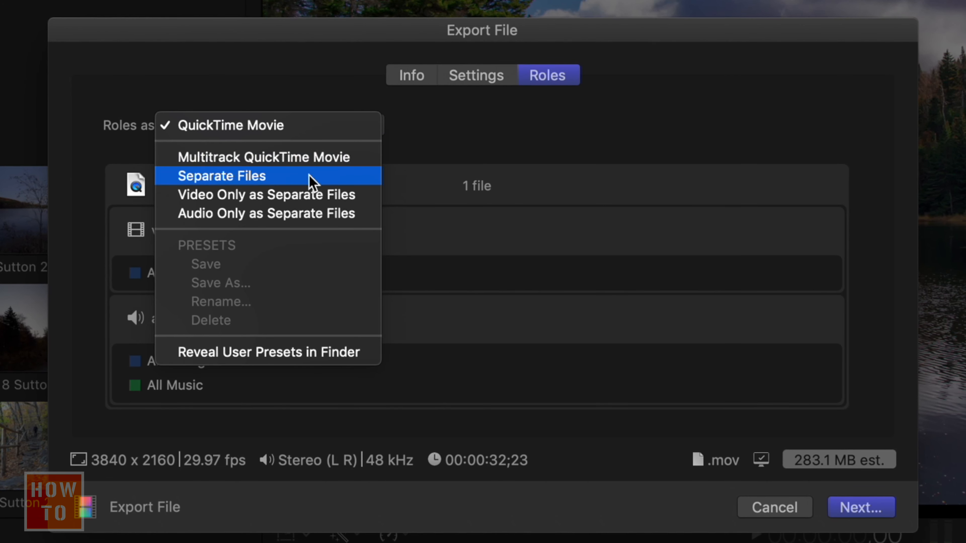
left_click(312, 181)
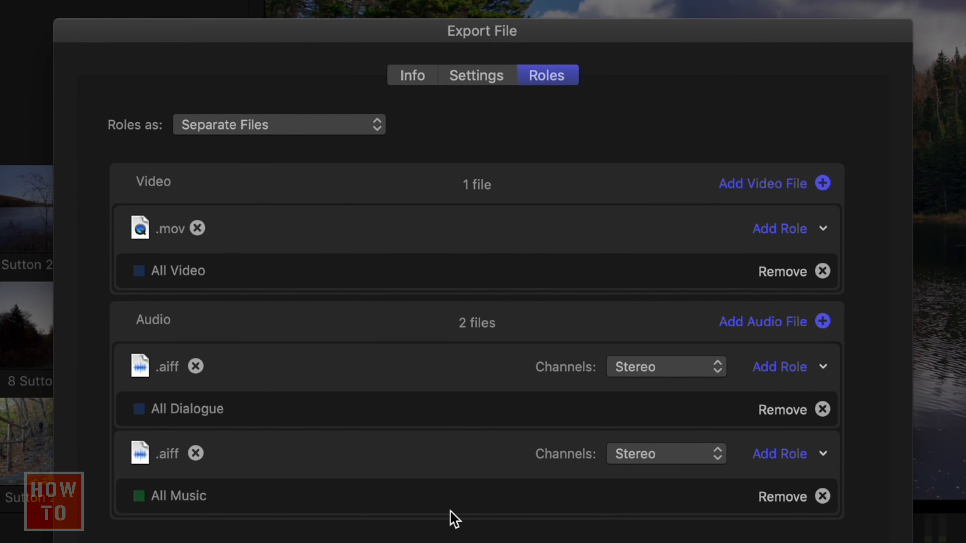
left_click(333, 124)
left_click(393, 124)
left_click(372, 125)
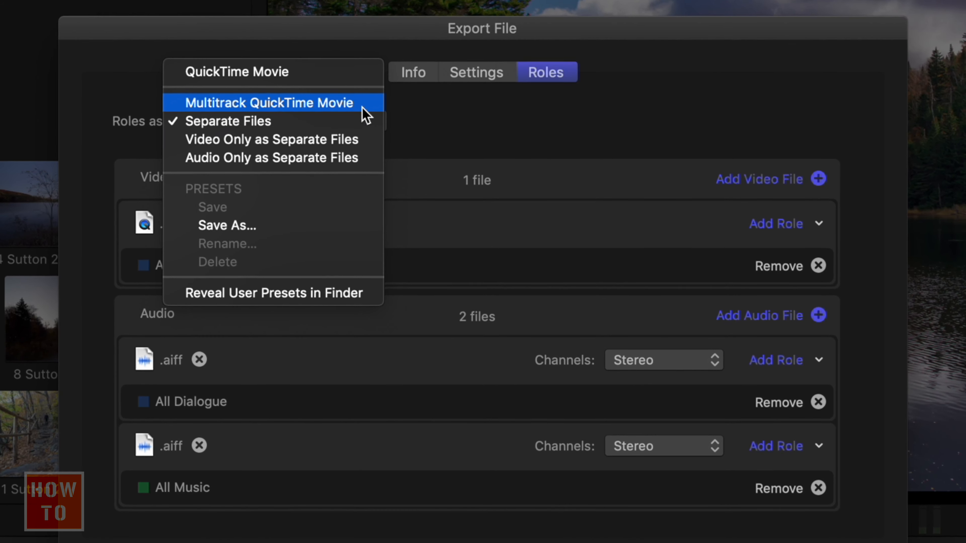
left_click(363, 113)
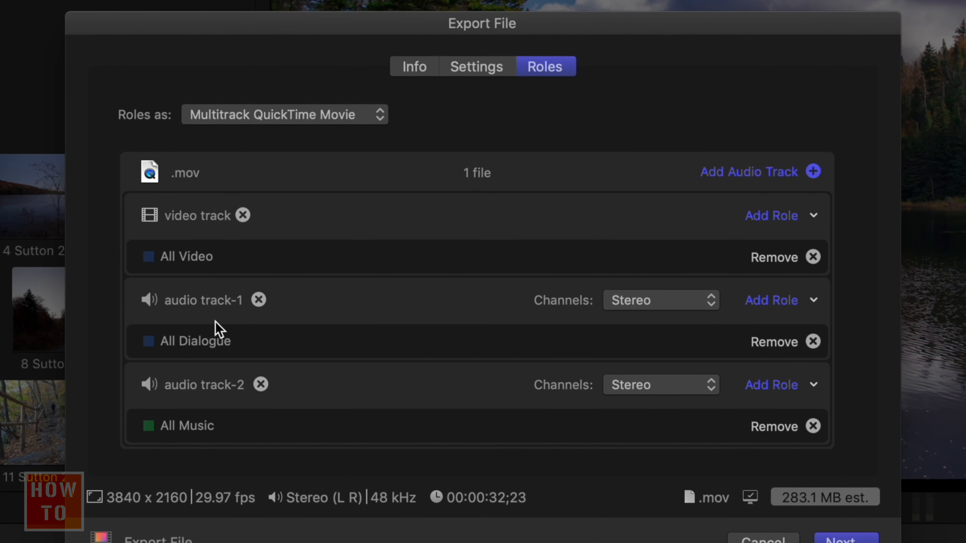
left_click(268, 115)
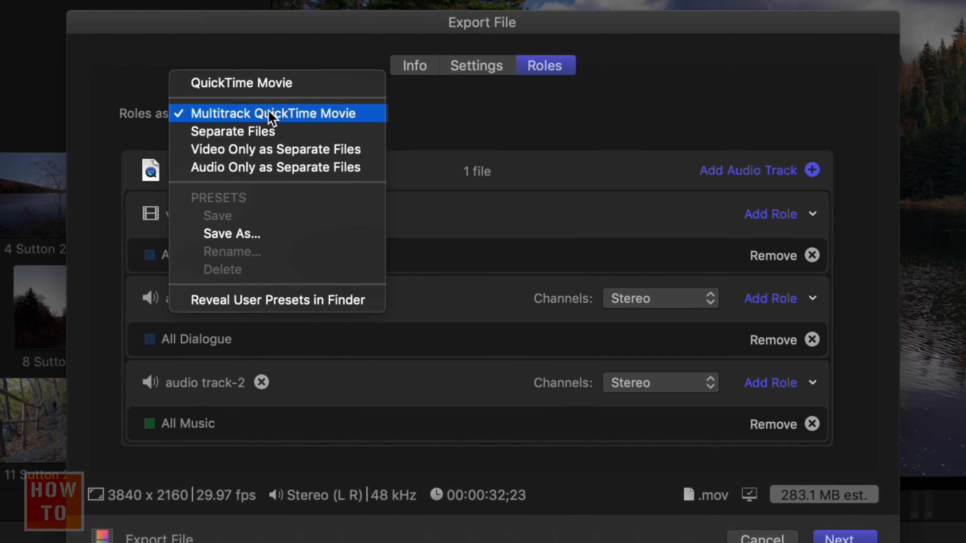
left_click(271, 88)
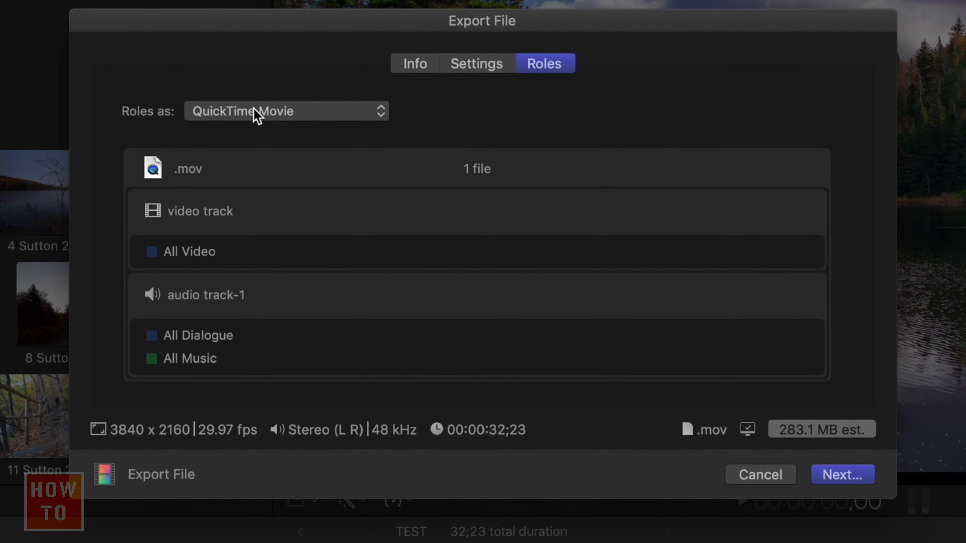
- Proceed to saving the export file and check the destination folder choices, keeping the test folder
left_click(859, 478)
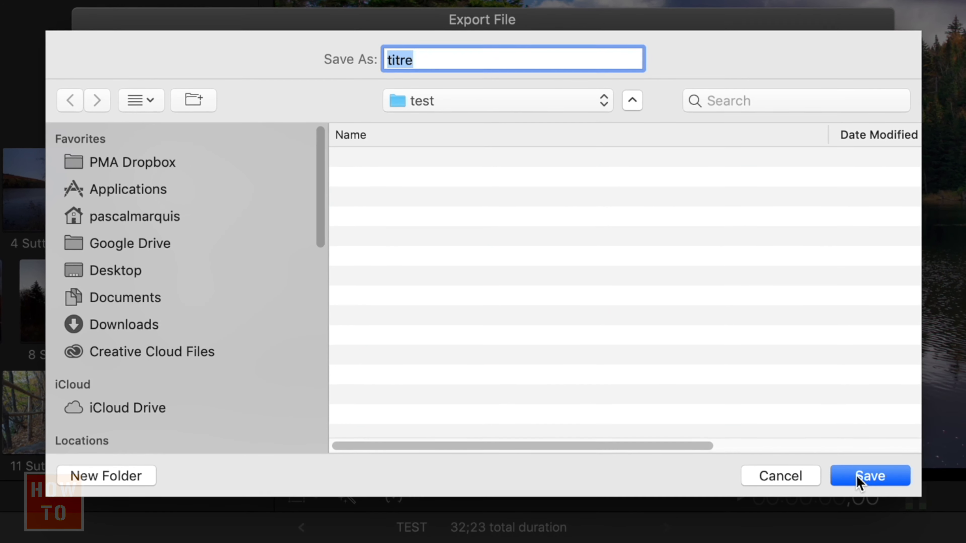
left_click(611, 101)
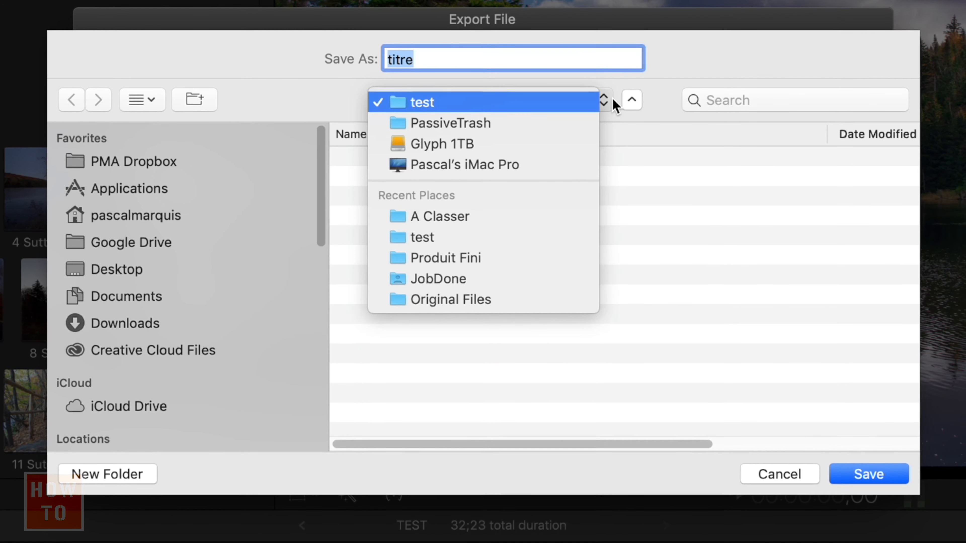
left_click(668, 88)
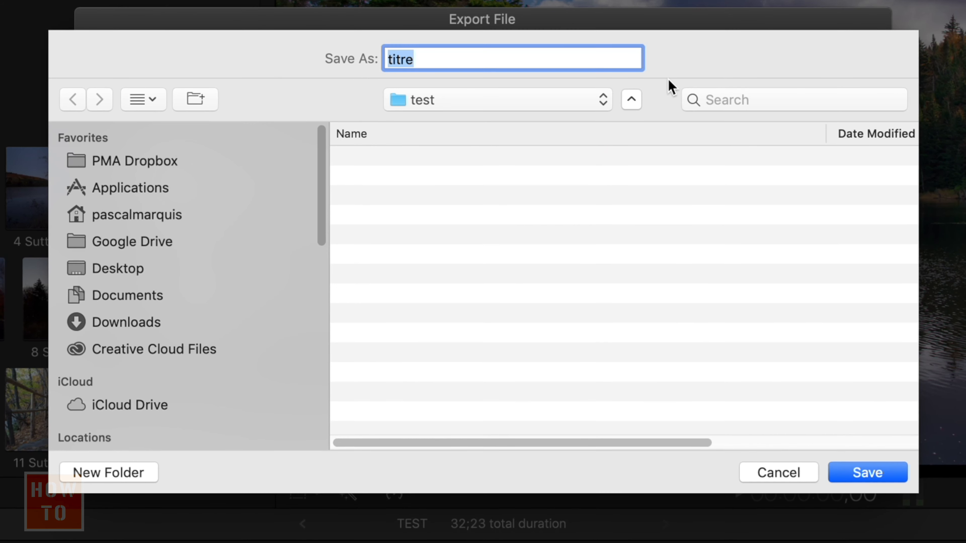
- Save the export with the file name titre in the test folder
left_click(442, 58)
double_click(442, 58)
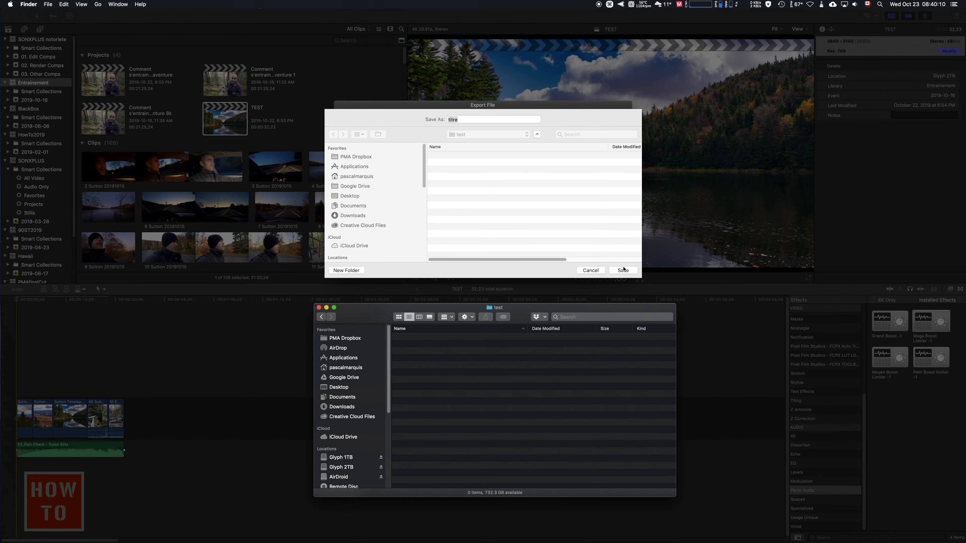
left_click(861, 469)
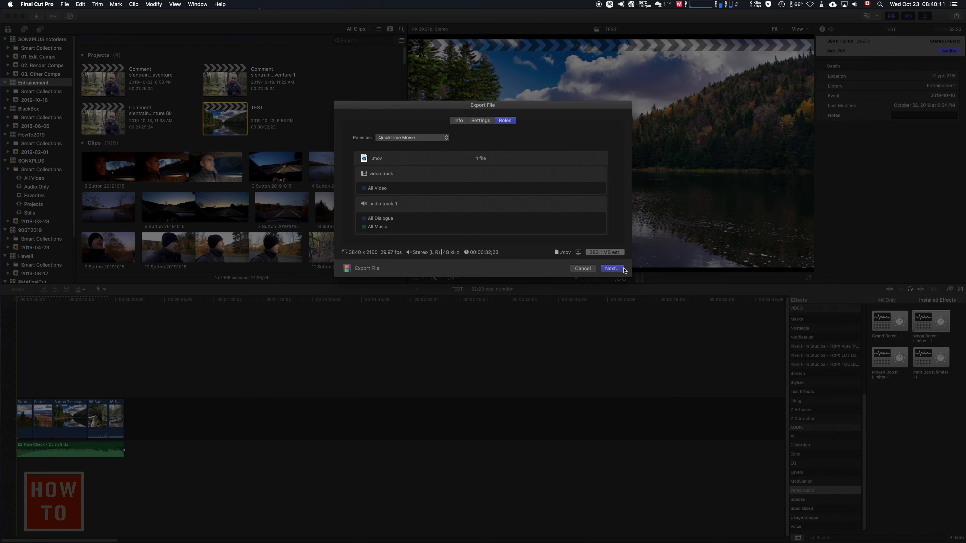
key("F2")
key("F3")
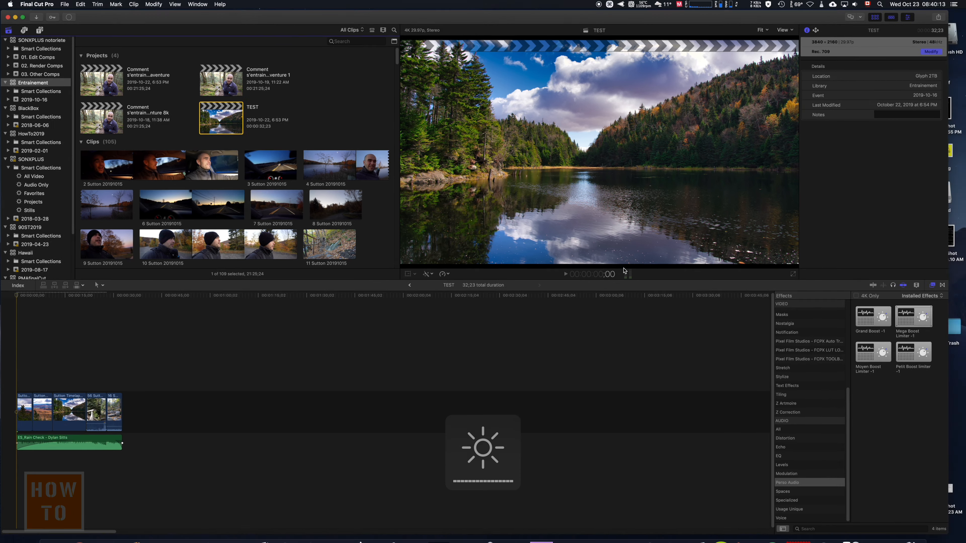
left_click(748, 388)
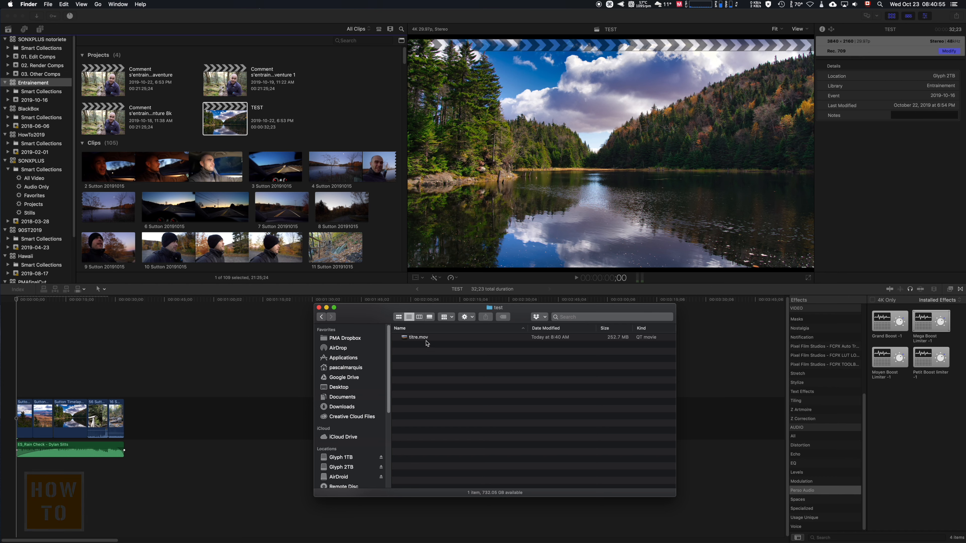
- Play the exported titre.mov from the test folder in QuickTime Player, repositioning its window and turning the volume down
double_click(427, 341)
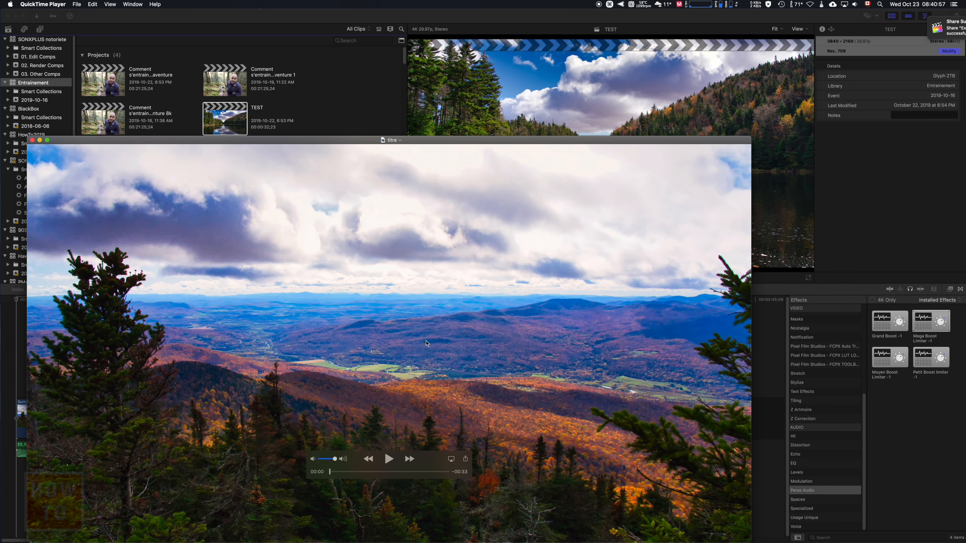
key("space")
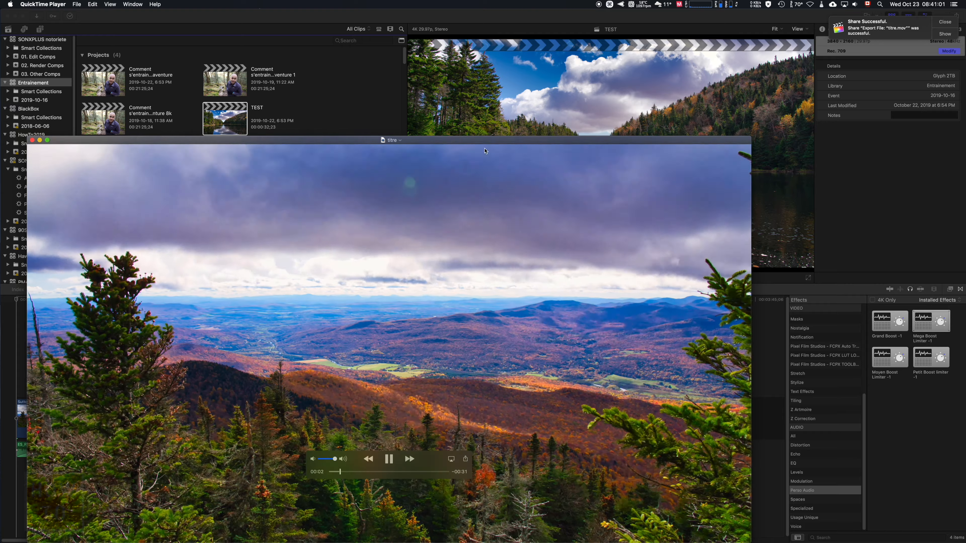
left_click_drag(477, 140, 518, 79)
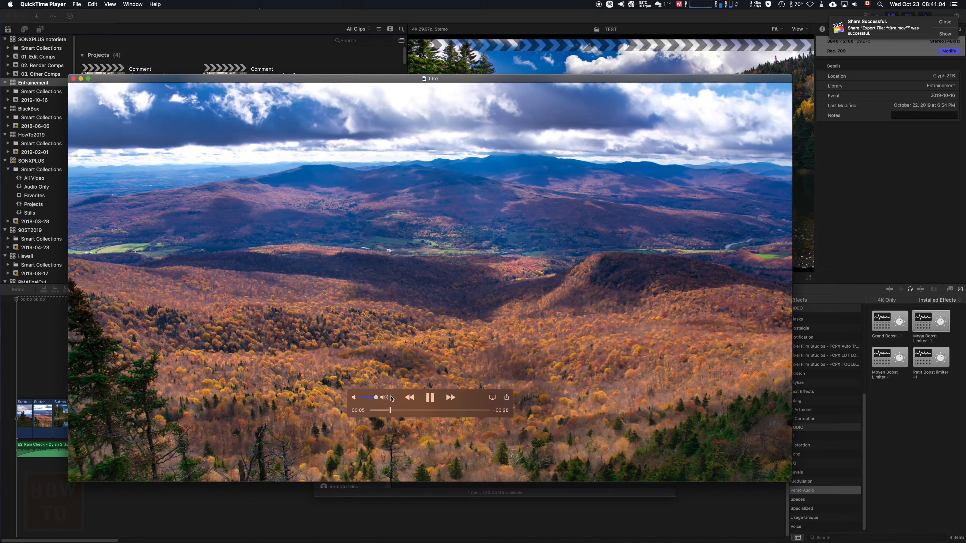
left_click_drag(375, 397, 357, 398)
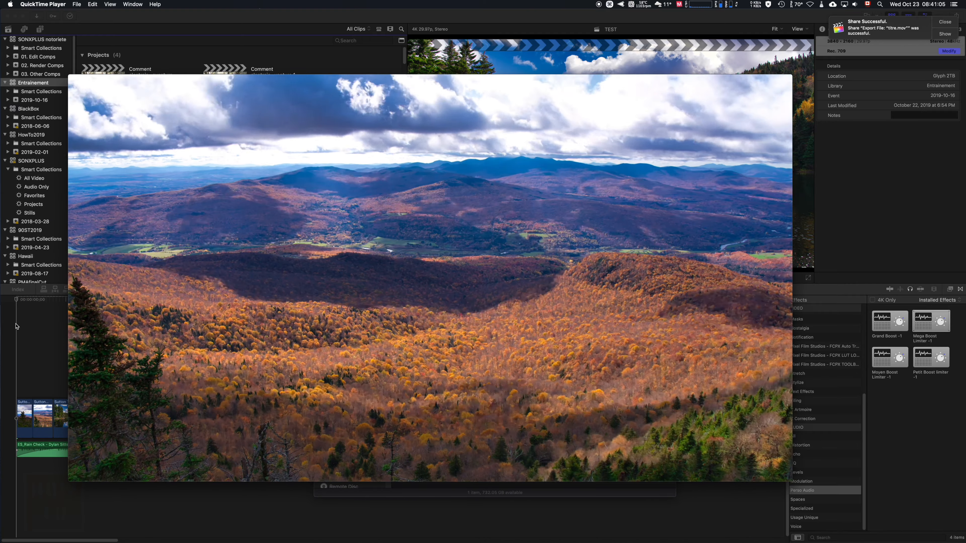